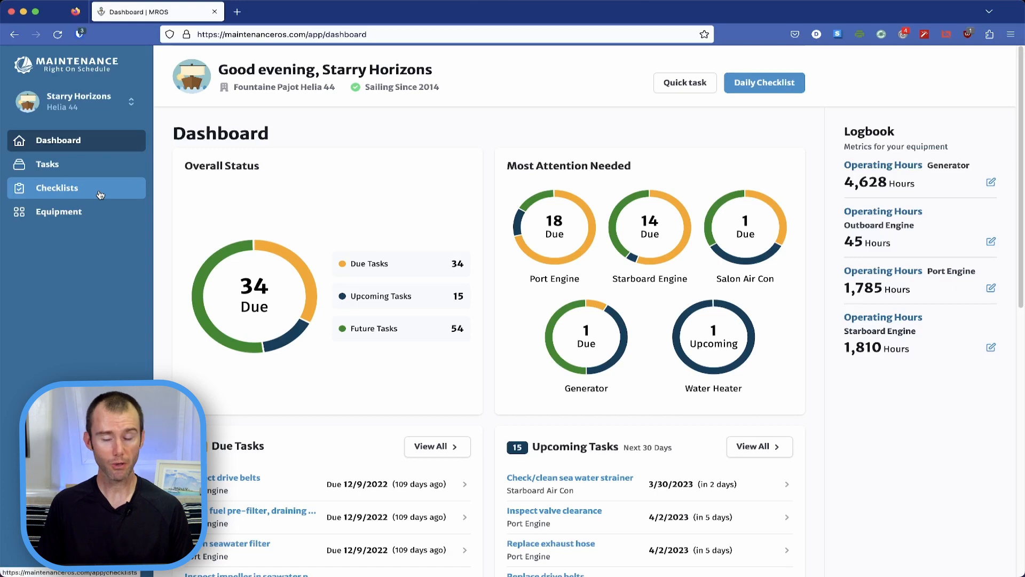
# Step: View the Daily Checklist with its tasks grouped by equipment, and return to the checklists overview
pyautogui.click(100, 194)
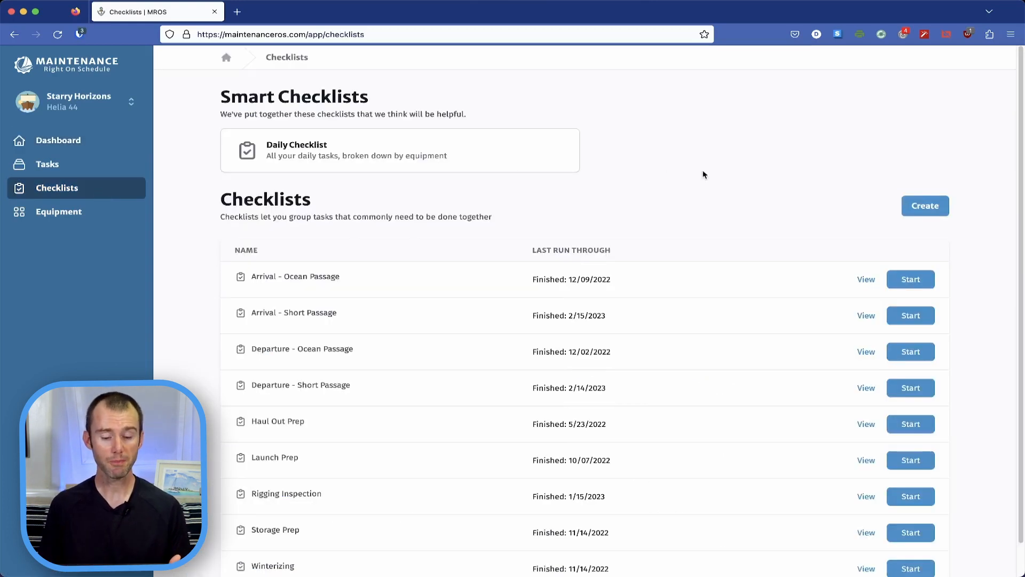
pyautogui.click(508, 168)
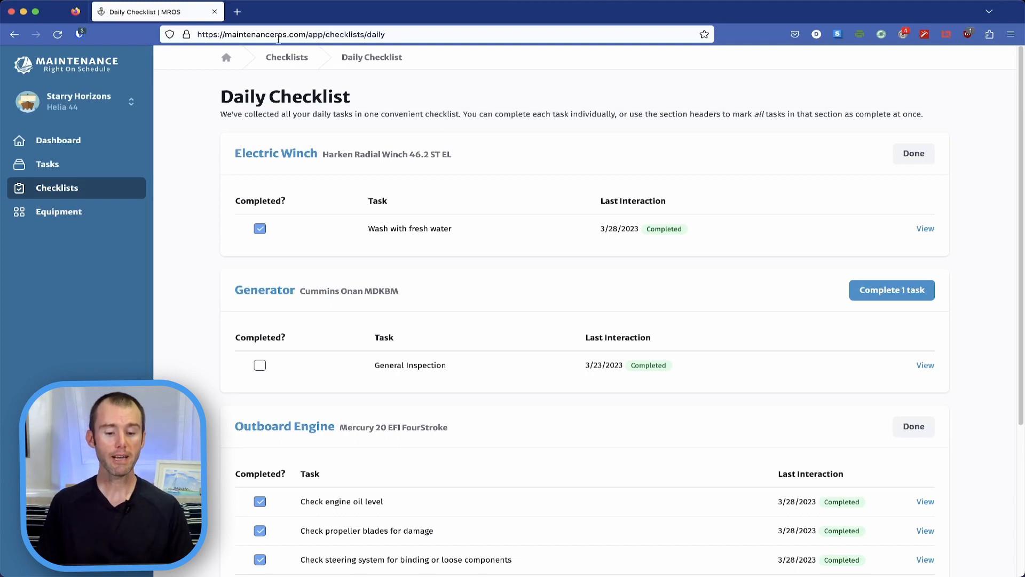
pyautogui.click(69, 197)
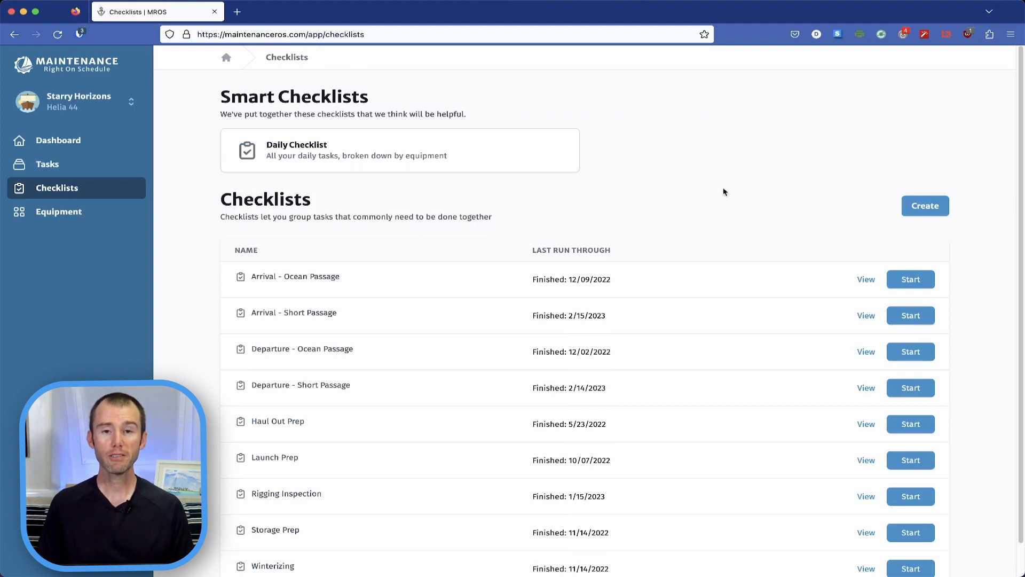
# Step: Start a new checklist and name it "Arrive - Marina"
pyautogui.click(936, 217)
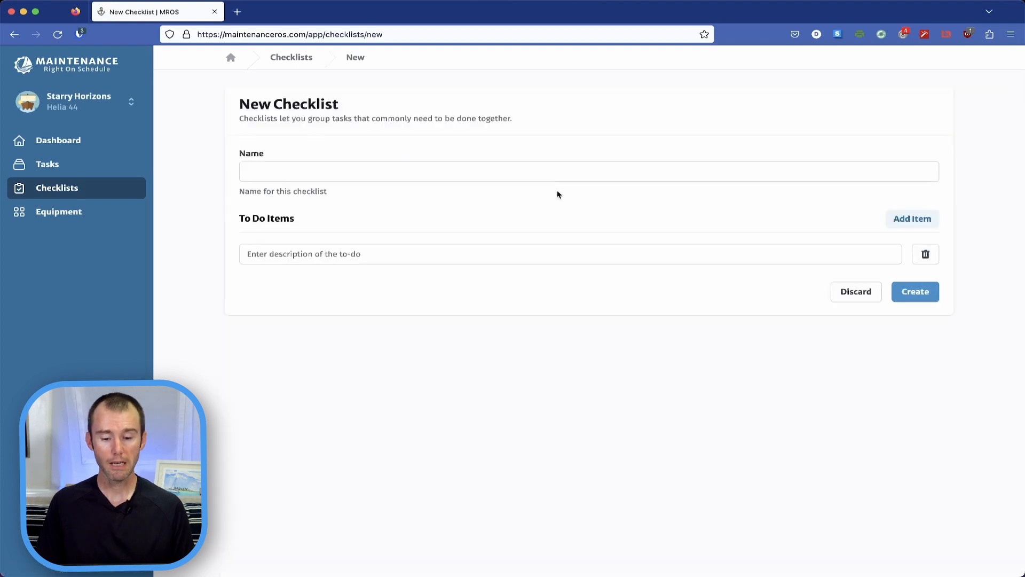
pyautogui.click(547, 161)
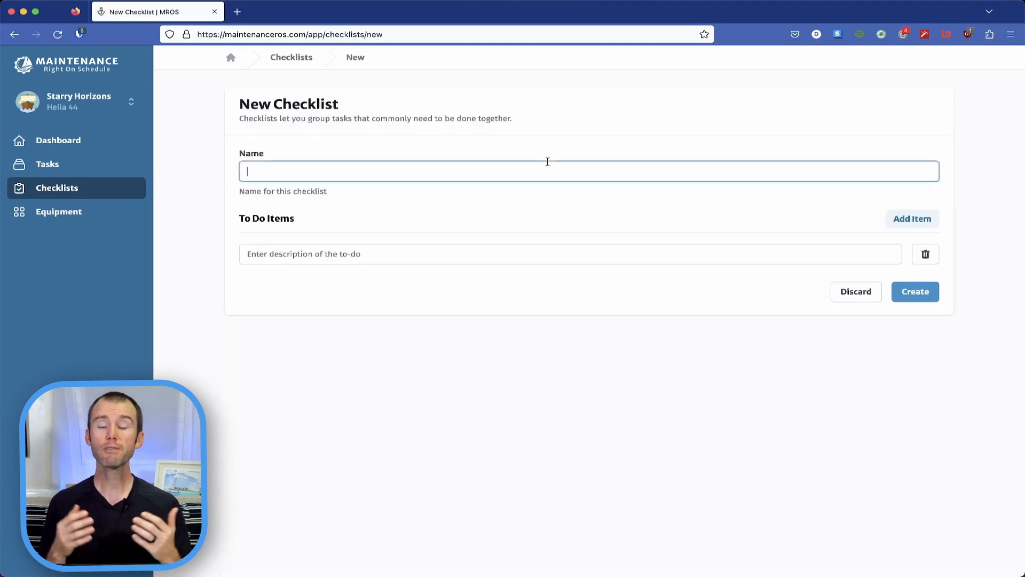
pyautogui.write('Ar')
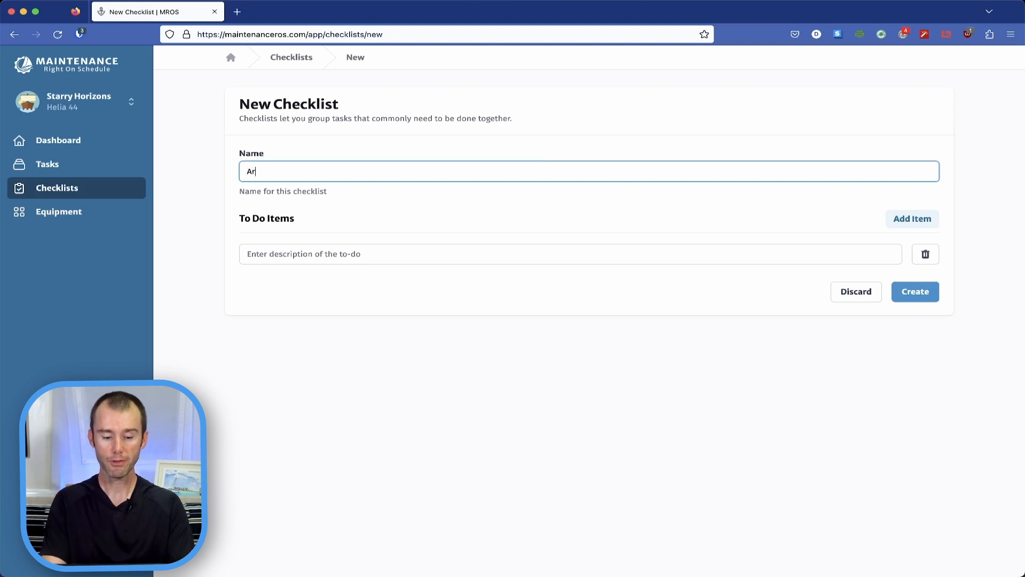
pyautogui.write('rive - Marina')
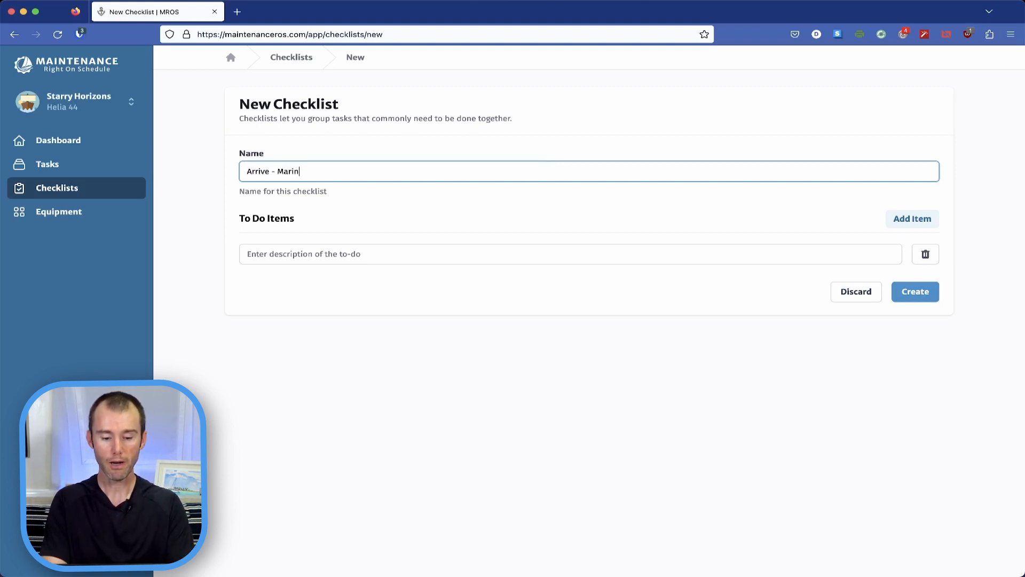
# Step: Enter "Remove transducer" and "Store sails" as the first two to-do items of the new checklist
pyautogui.click(494, 254)
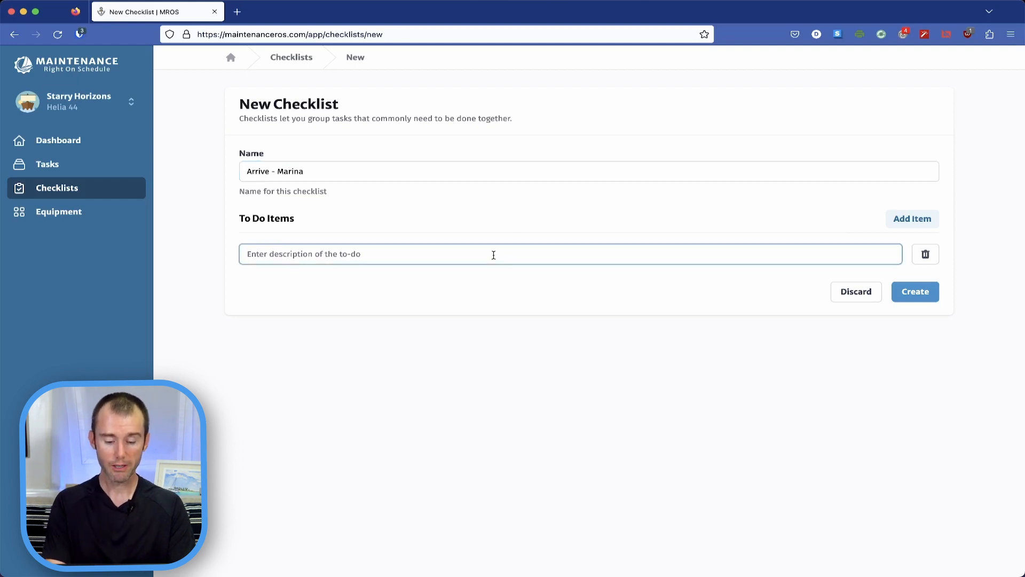
pyautogui.write('R')
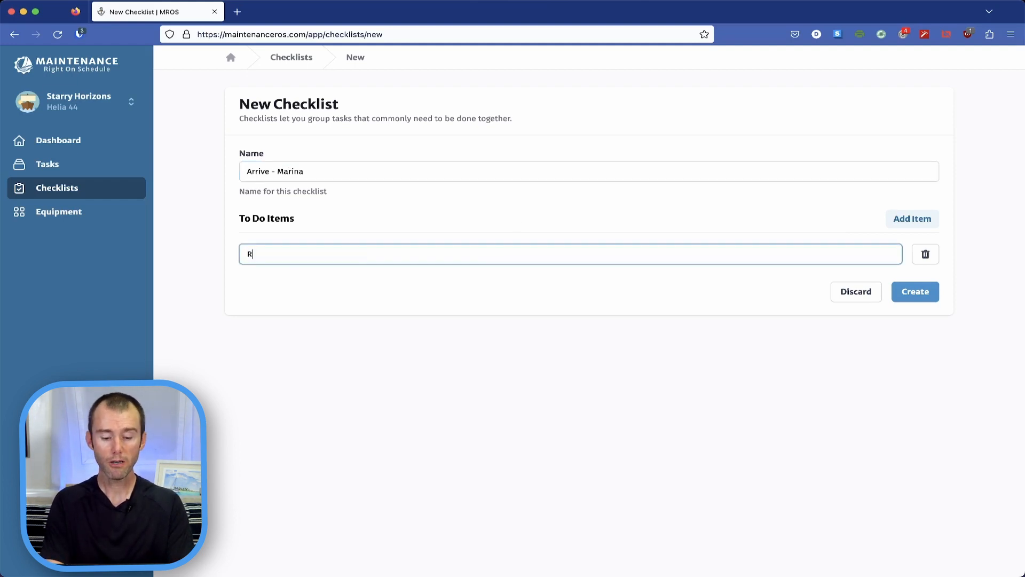
pyautogui.write('emove tran')
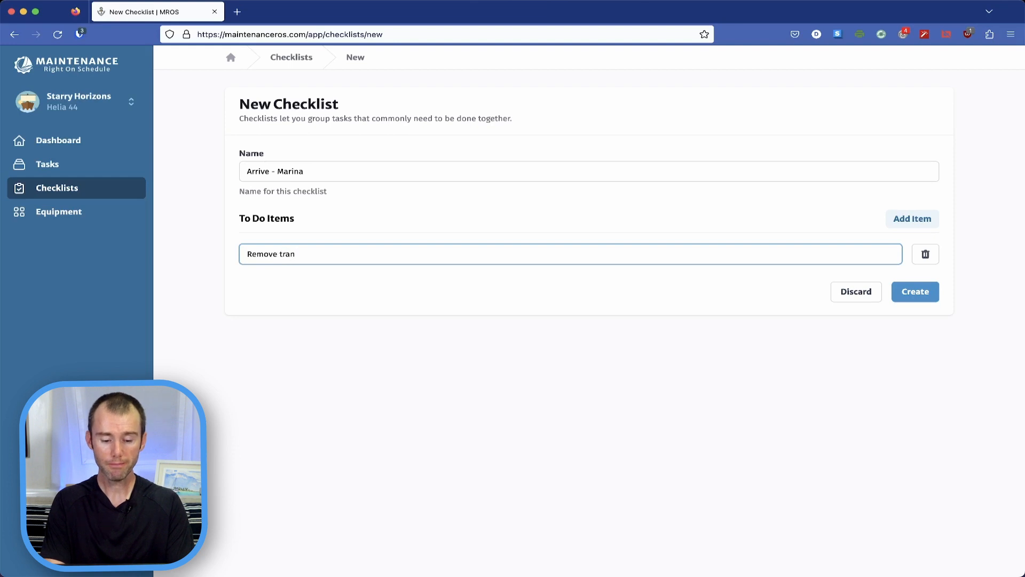
pyautogui.write('sducer')
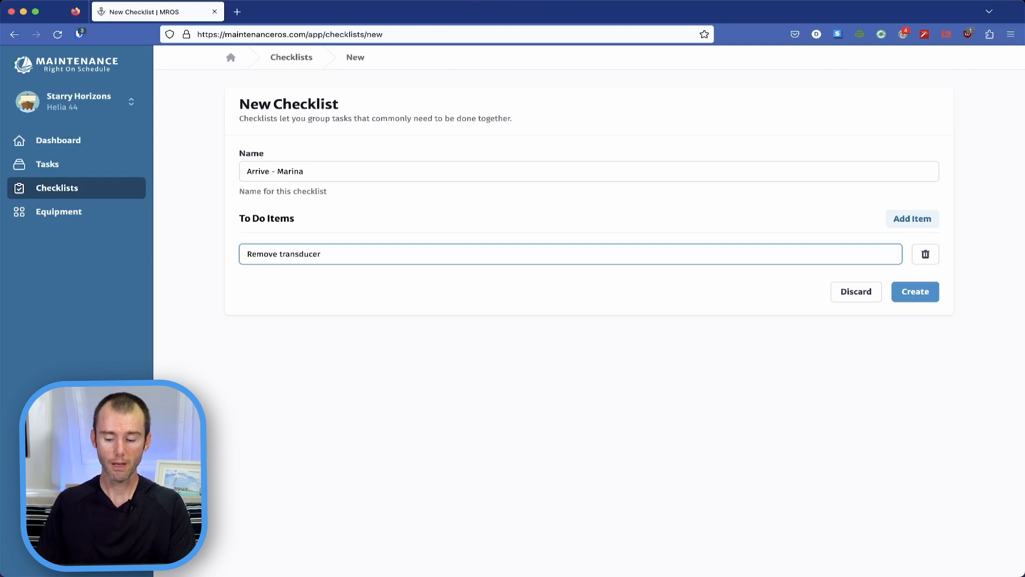
pyautogui.click(924, 222)
pyautogui.click(325, 286)
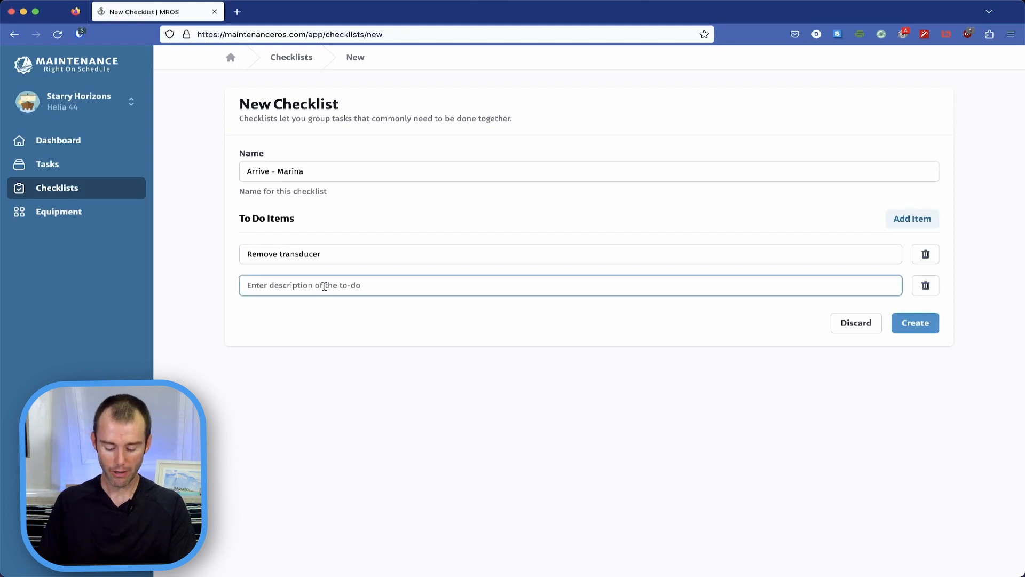
pyautogui.write('Store sails')
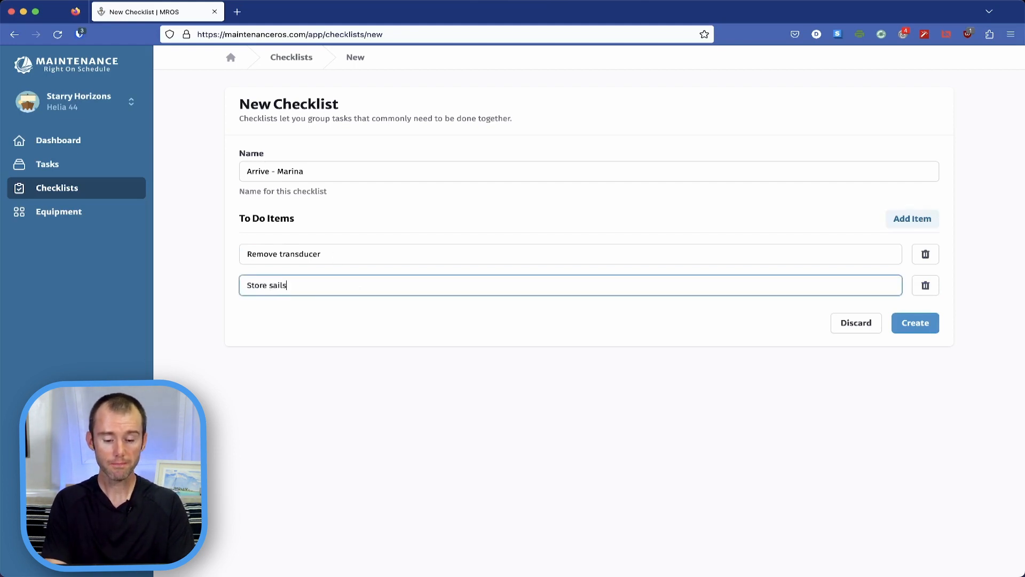
# Step: Add a third to-do item, "Connect shore power", to the new checklist
pyautogui.click(912, 221)
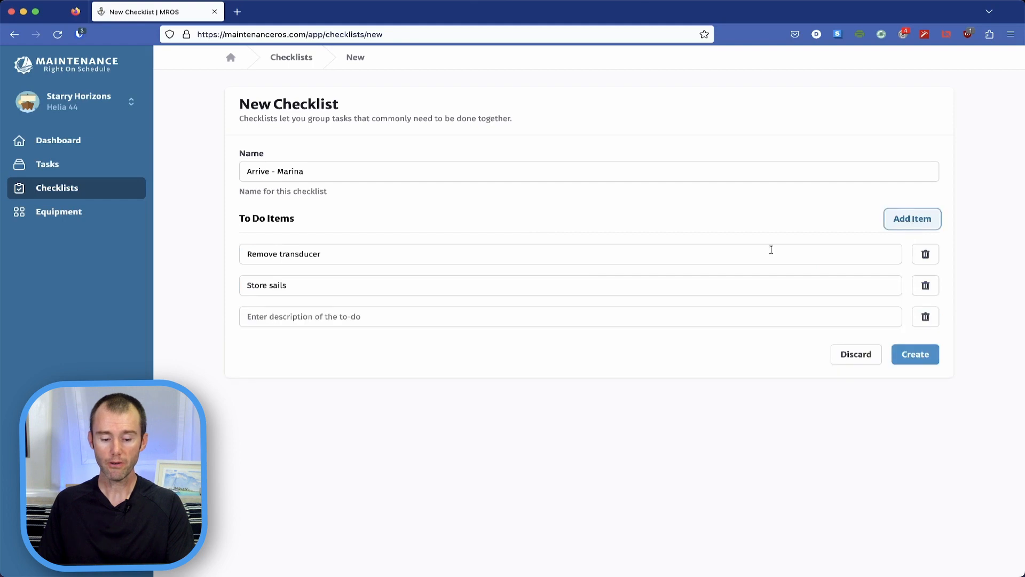
pyautogui.click(393, 315)
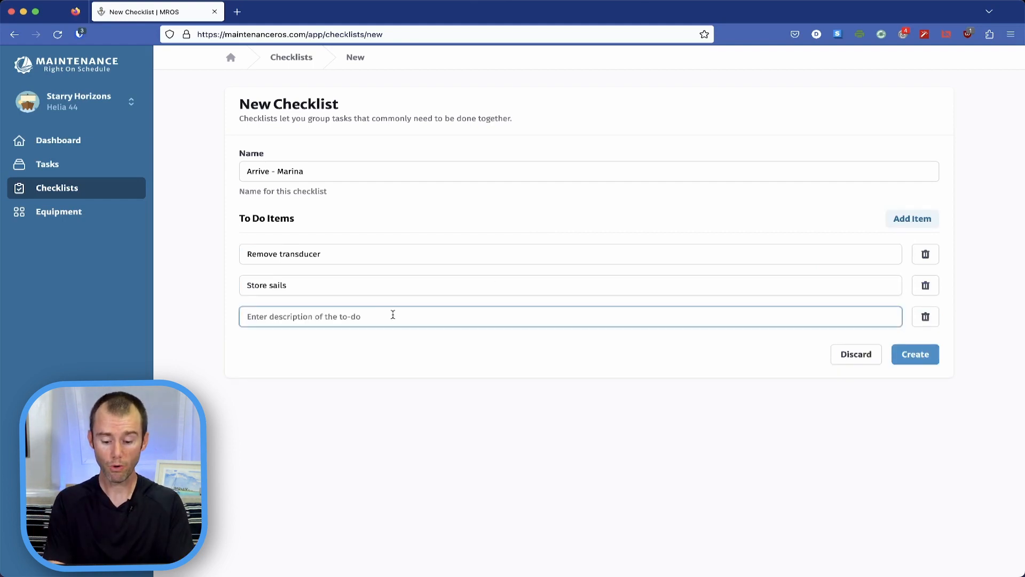
pyautogui.write('Connect sh')
pyautogui.write('ore pw')
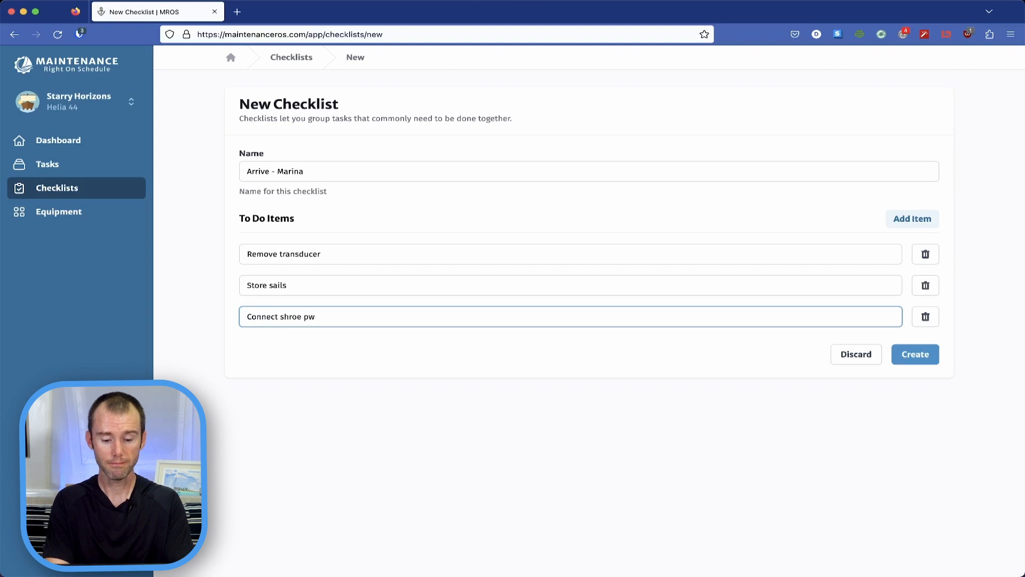
pyautogui.press('BackSpace')
pyautogui.press('BackSpace')
pyautogui.press('BackSpace')
pyautogui.press('BackSpace')
pyautogui.press('BackSpace')
pyautogui.press('BackSpace')
pyautogui.write('ore power')
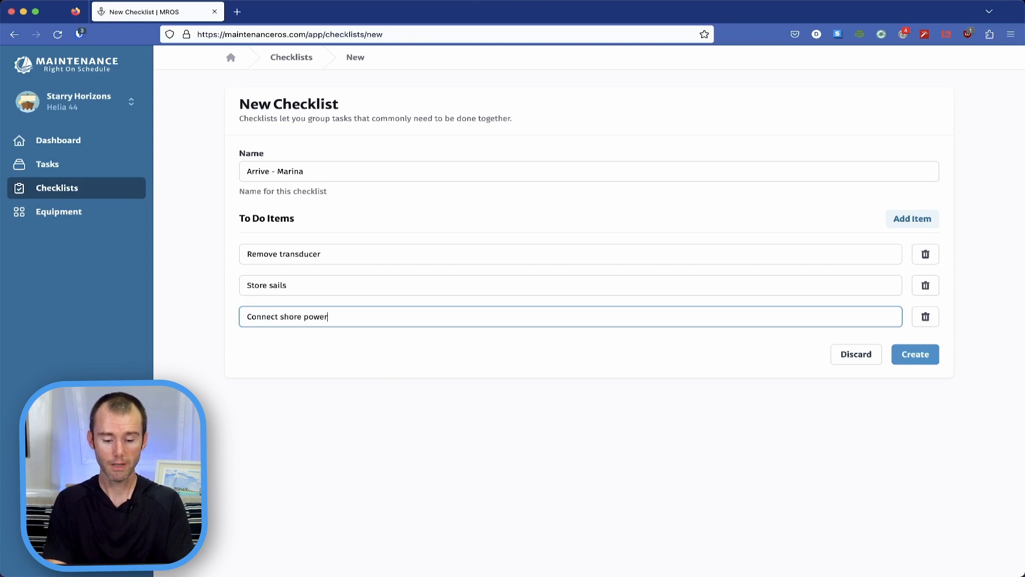
# Step: Add a fourth to-do item, "Pickle watermaker", and create the checklist
pyautogui.click(902, 219)
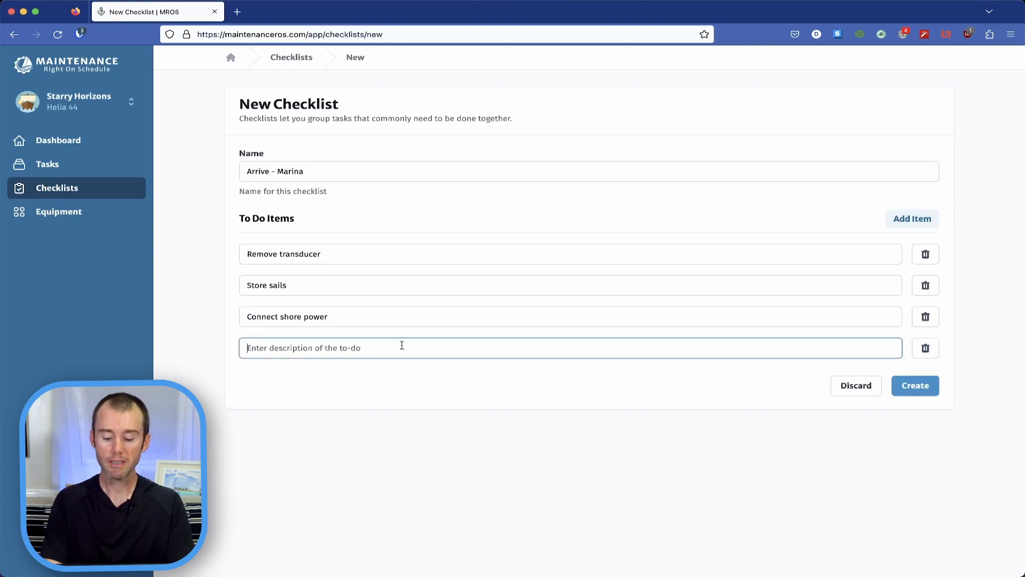
pyautogui.write('Pickele ')
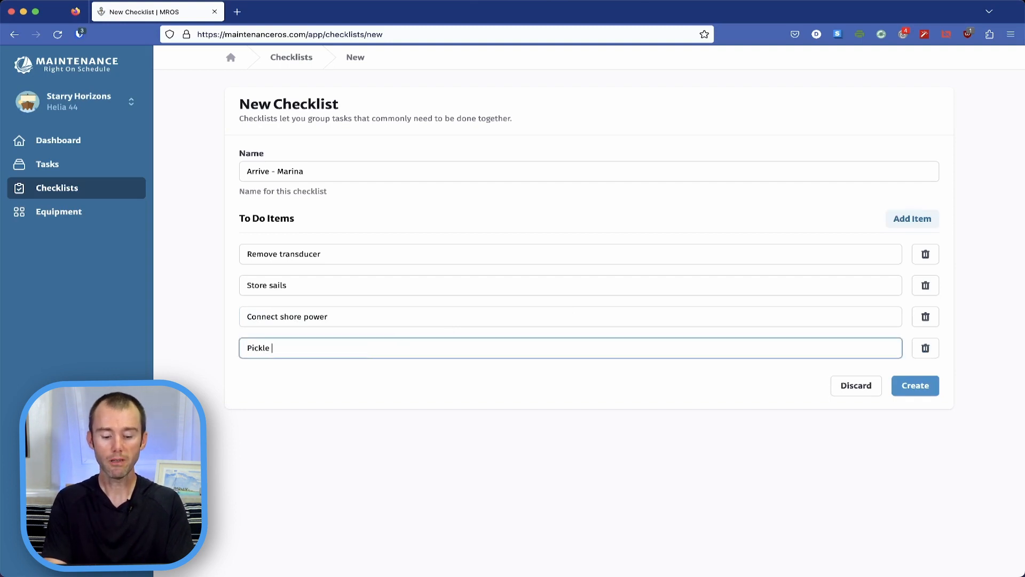
pyautogui.write('watermaker')
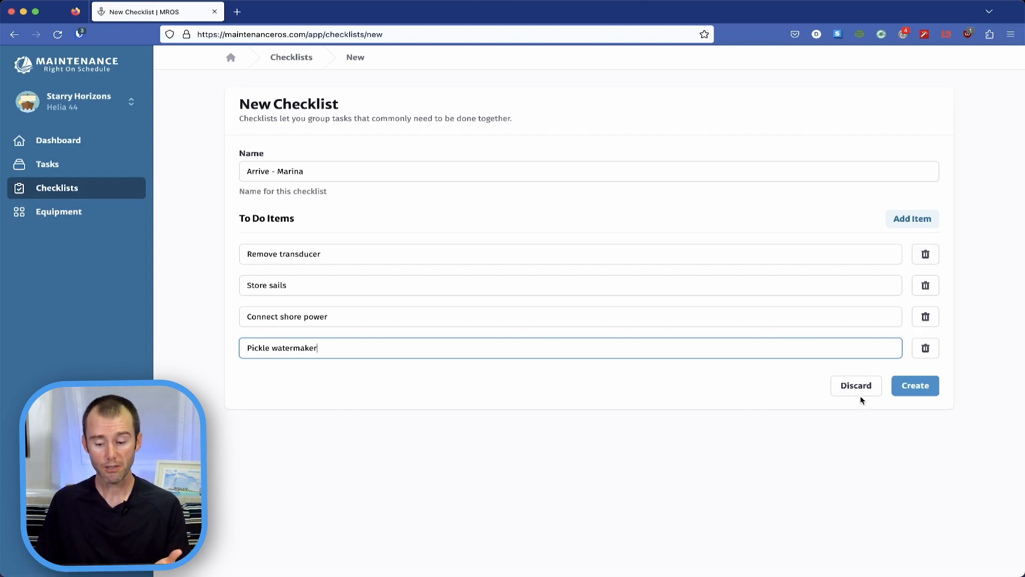
pyautogui.click(915, 386)
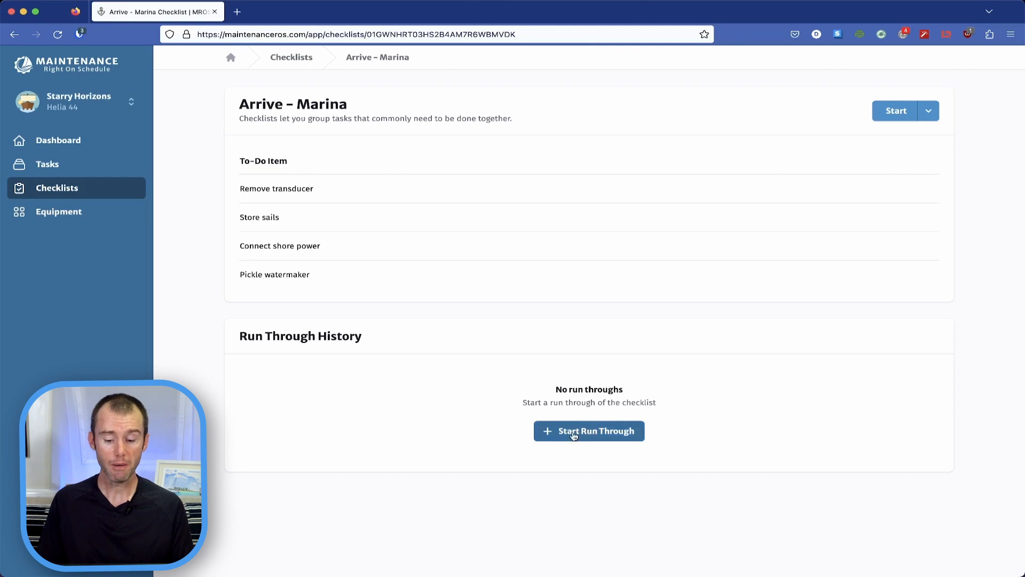
# Step: Start a run through of the Arrive - Marina checklist and mark Remove transducer and Store sails as completed
pyautogui.click(897, 111)
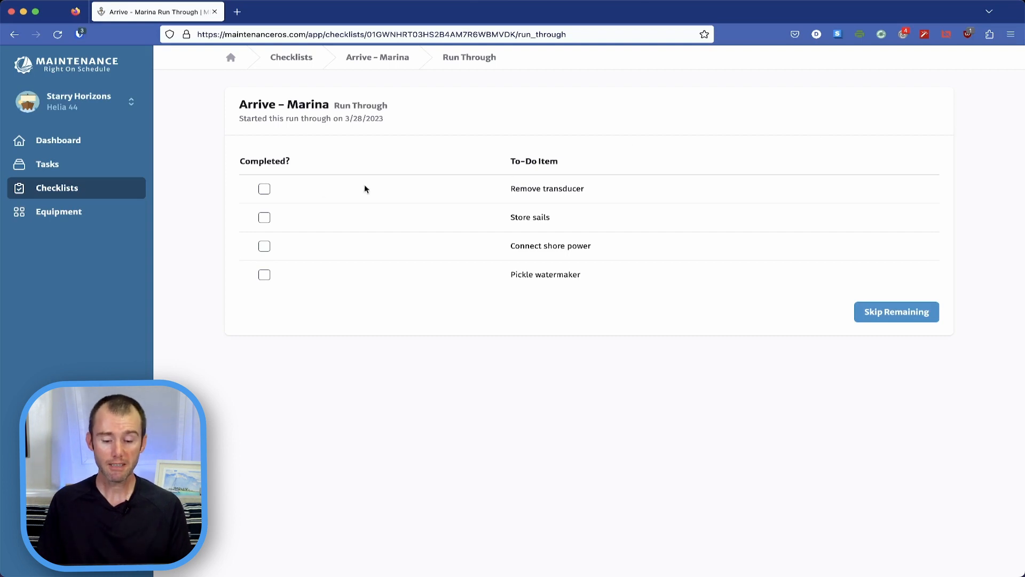
pyautogui.click(265, 190)
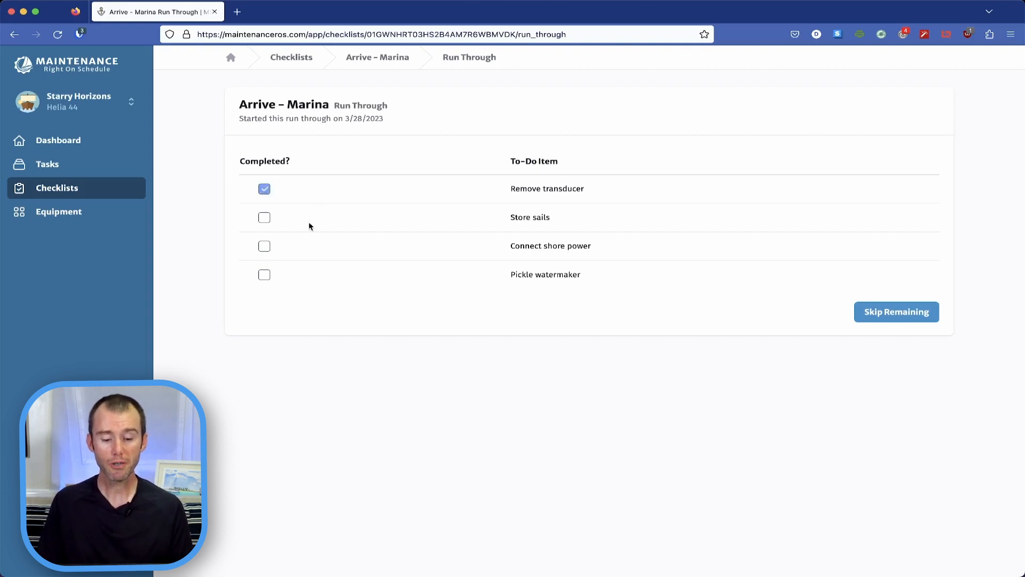
pyautogui.click(264, 218)
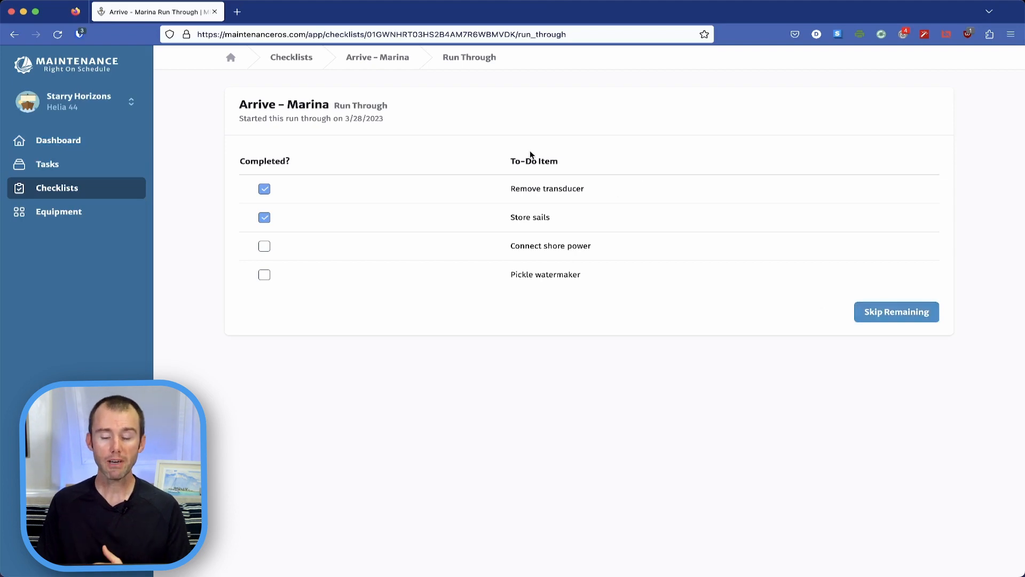
# Step: Resume the in-progress Arrive - Marina checklist from the dashboard and mark Connect shore power as completed
pyautogui.click(128, 146)
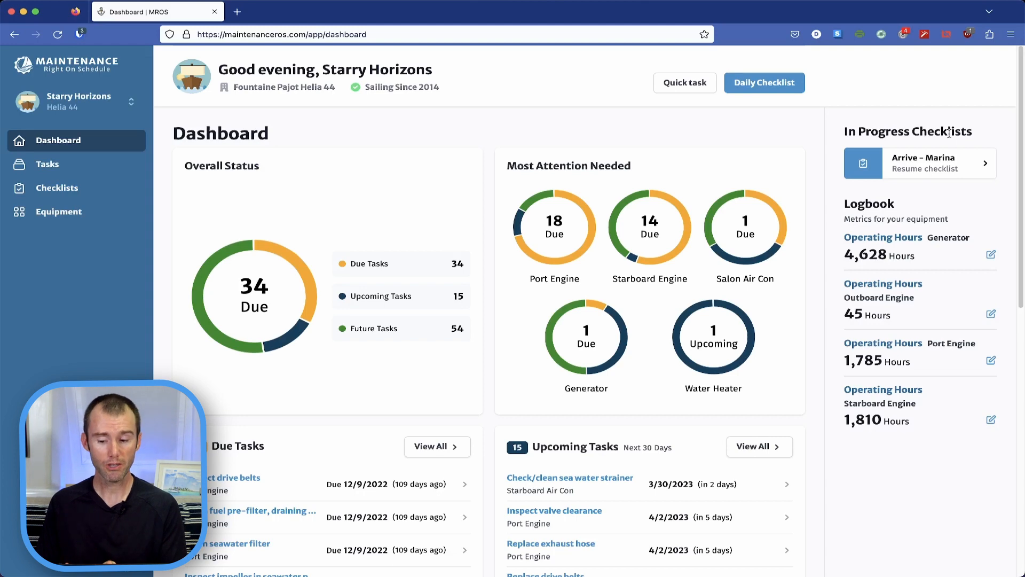
pyautogui.click(960, 176)
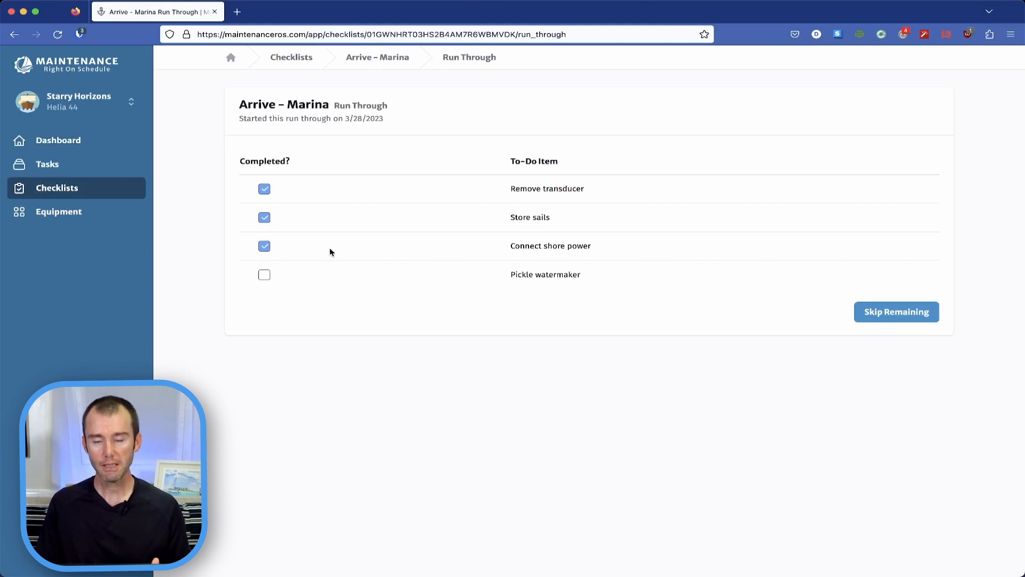
# Step: Check and uncheck Pickle watermaker, and finish the run through by skipping the remaining item
pyautogui.click(265, 275)
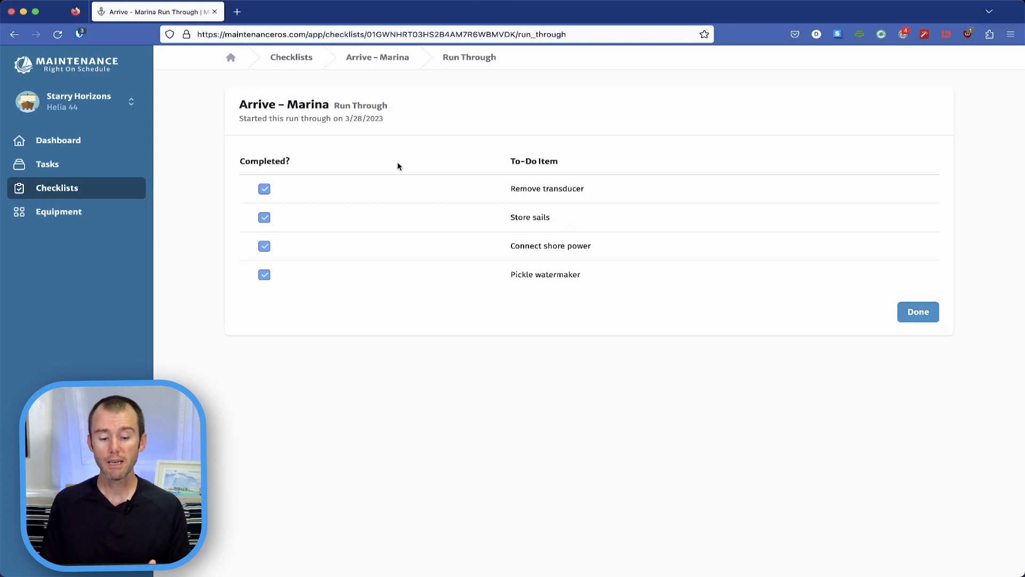
pyautogui.click(264, 275)
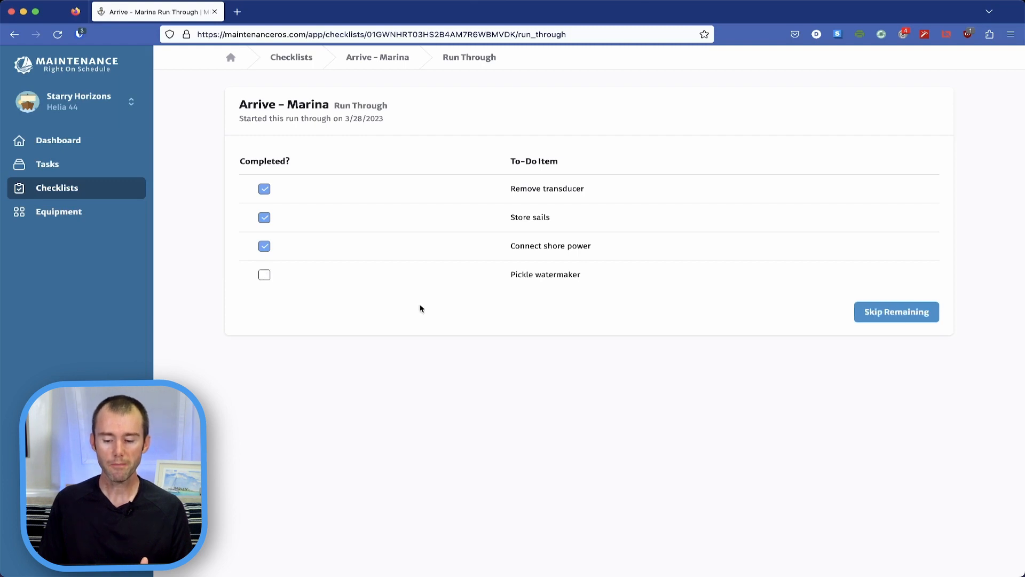
pyautogui.click(923, 321)
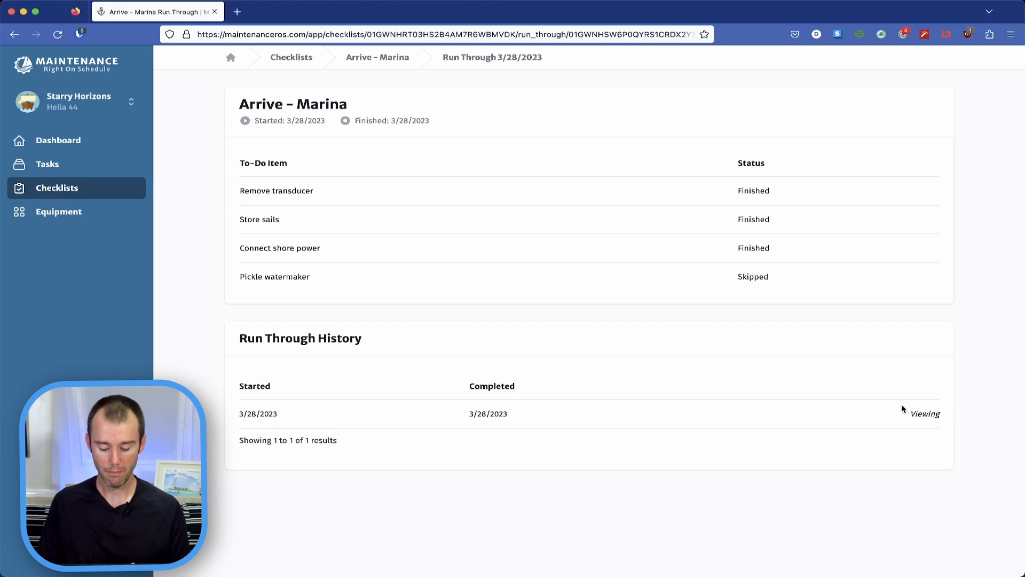
# Step: Open the Arrive - Marina checklist from the checklists overview and view its 3/28/2023 run through in the history
pyautogui.click(81, 194)
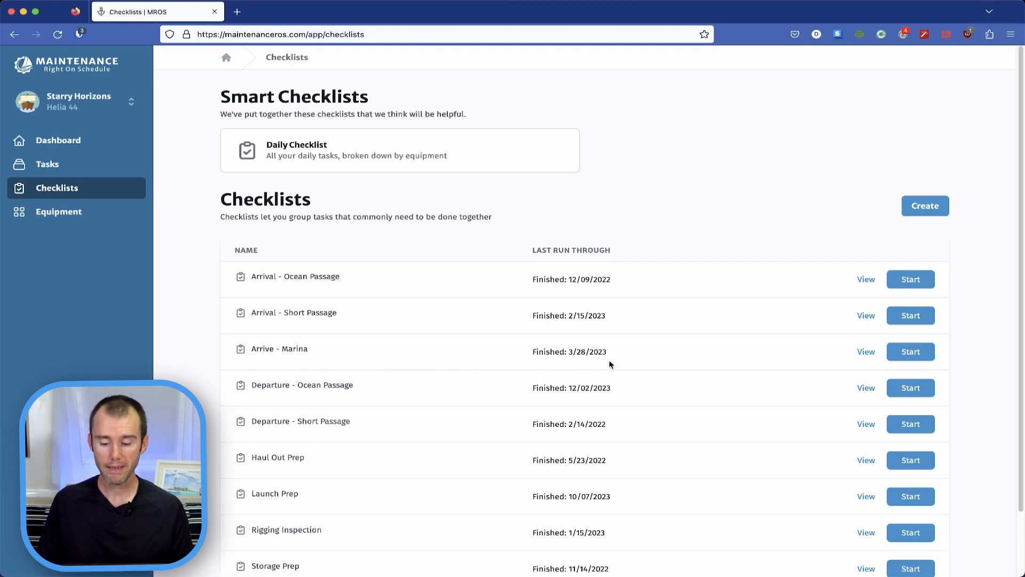
pyautogui.click(866, 353)
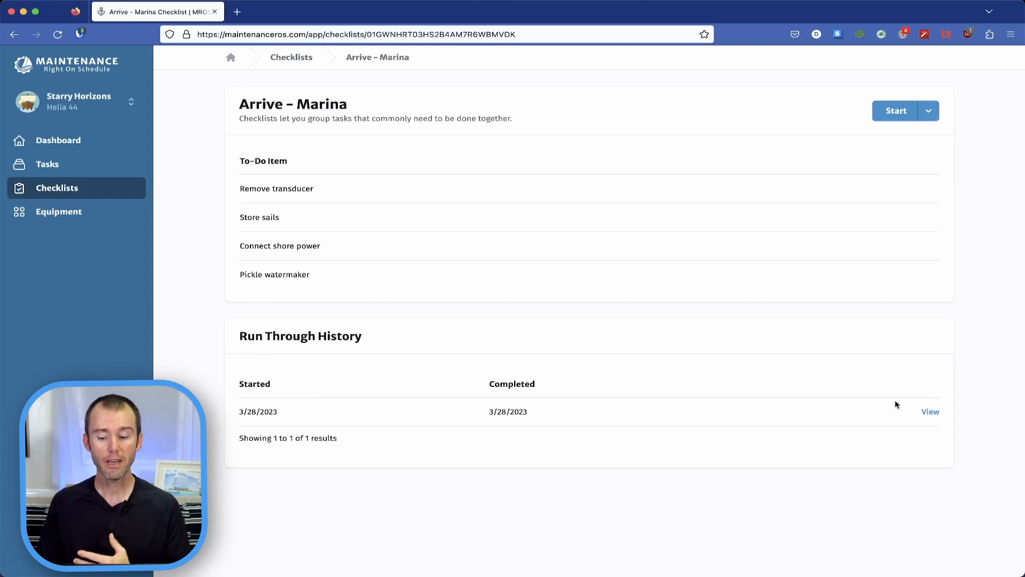
pyautogui.click(931, 411)
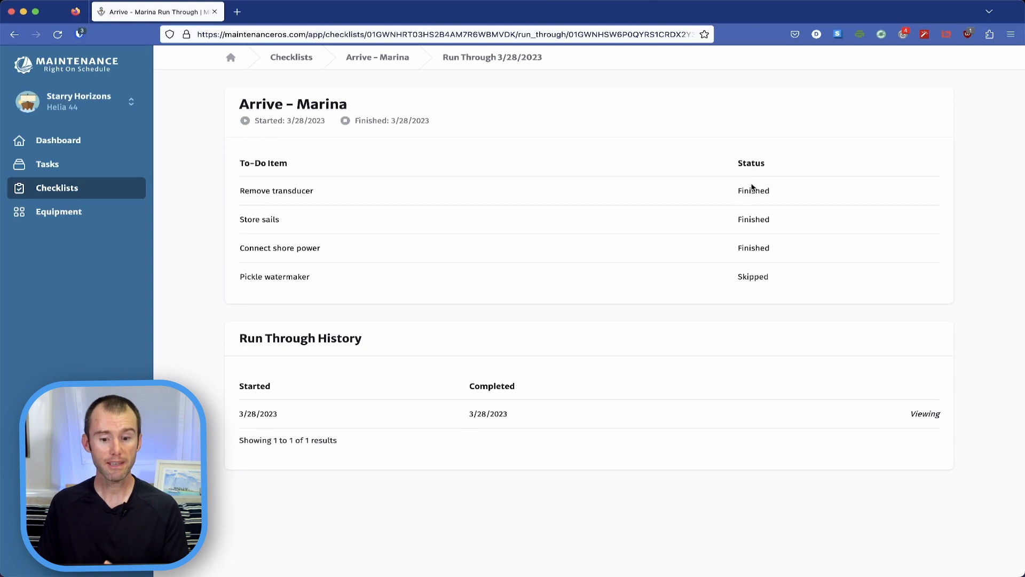
# Step: Edit the Arrive - Marina checklist to add the to-do item "Bring cockpit cushions inside" and save it
pyautogui.click(395, 59)
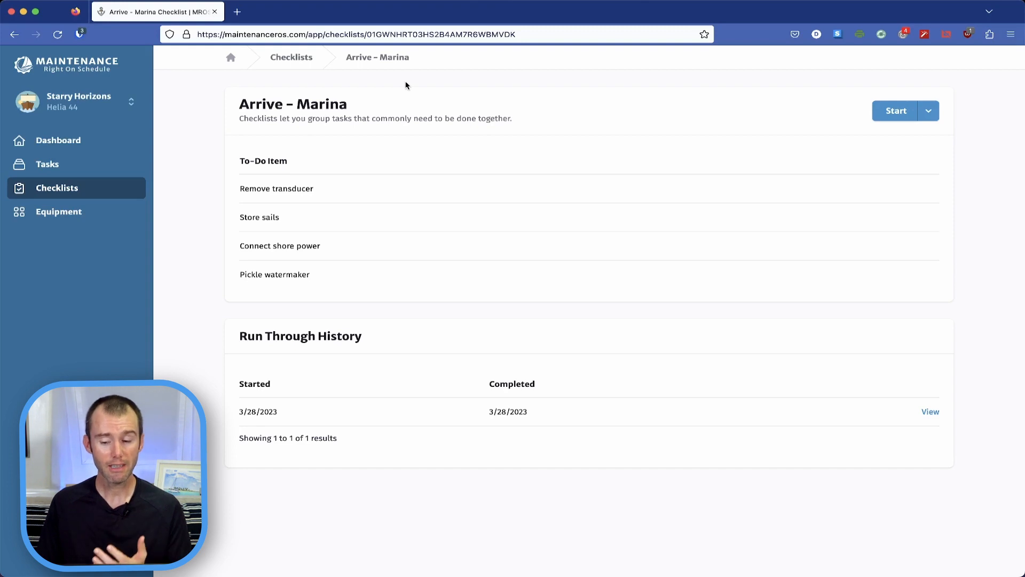
pyautogui.click(929, 112)
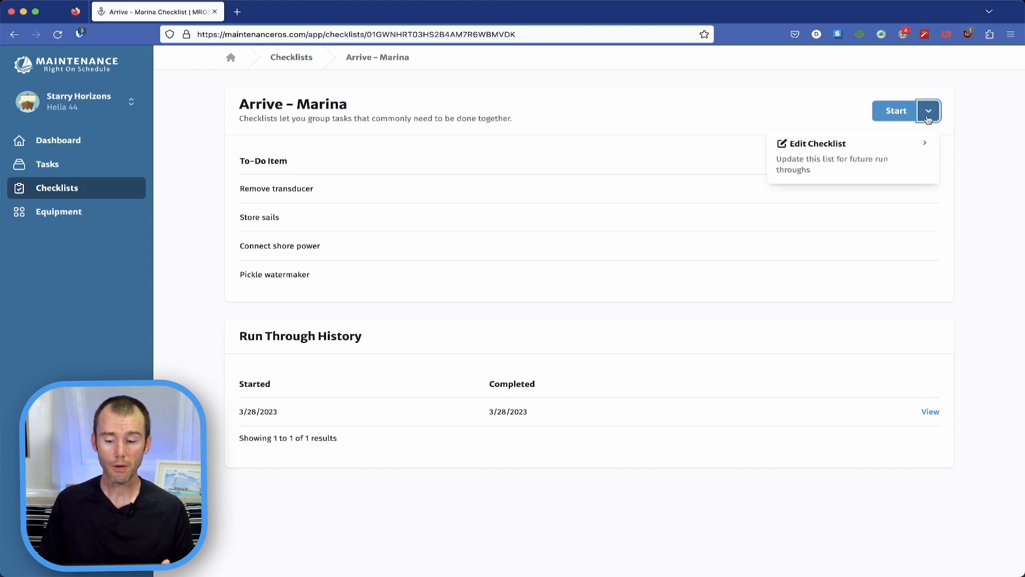
pyautogui.click(843, 154)
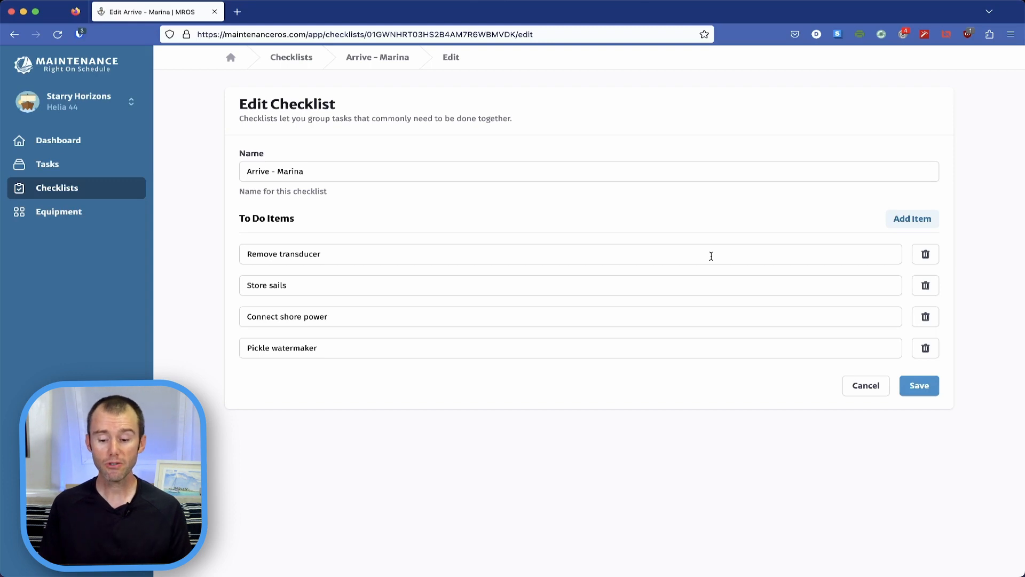
pyautogui.click(915, 220)
pyautogui.click(302, 376)
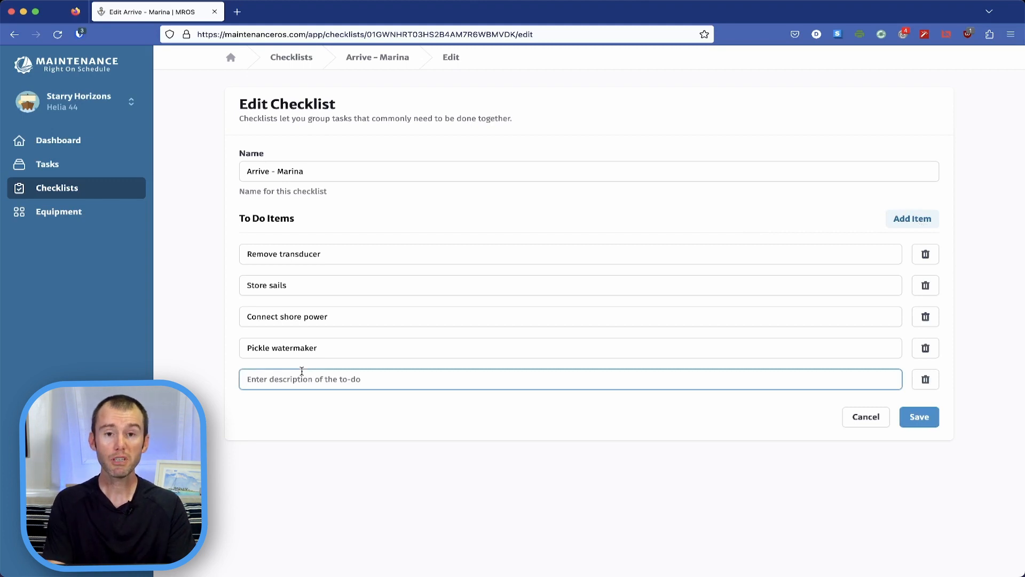
pyautogui.write('Bring cockpit c')
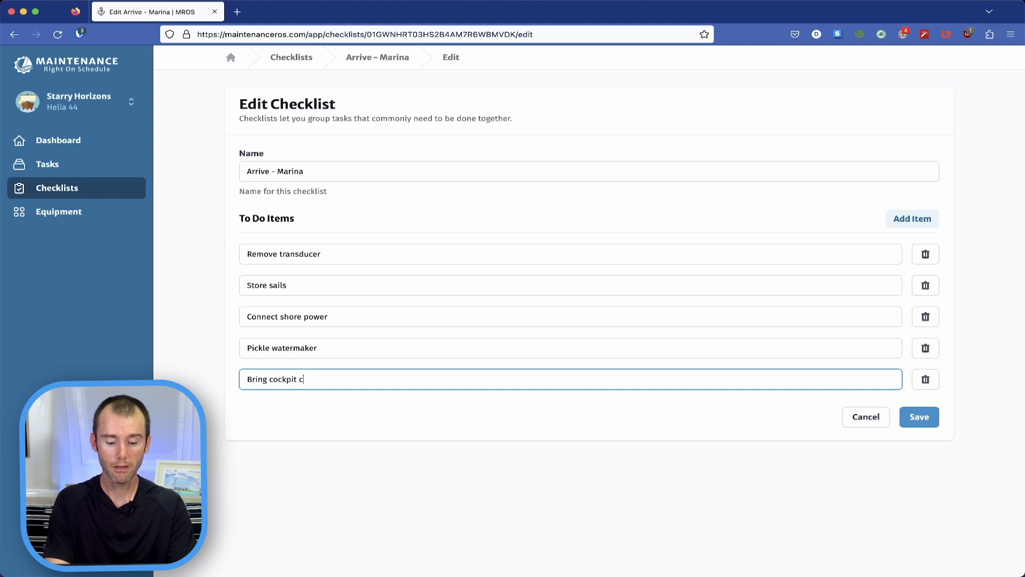
pyautogui.write('ushions inside')
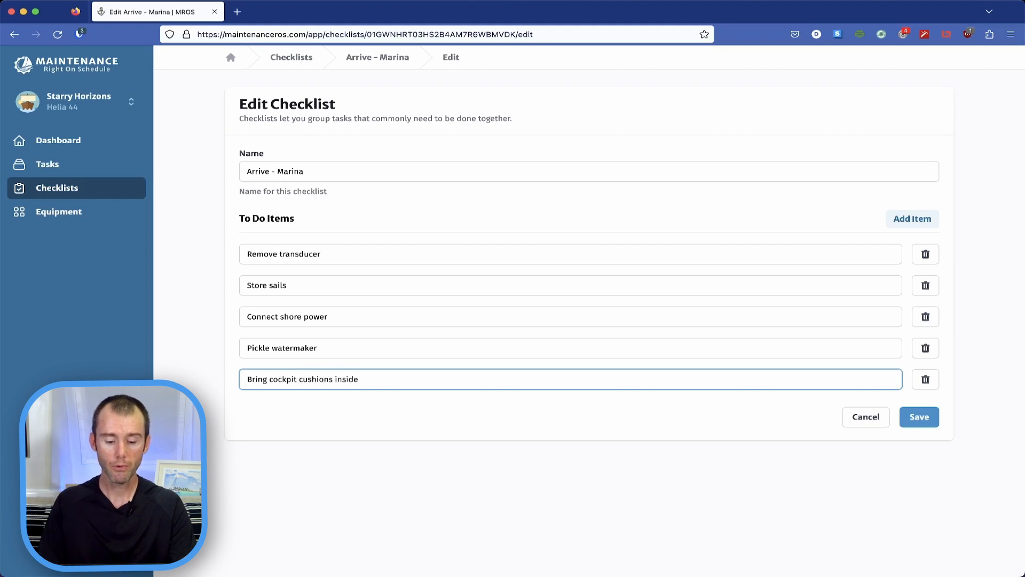
pyautogui.click(919, 417)
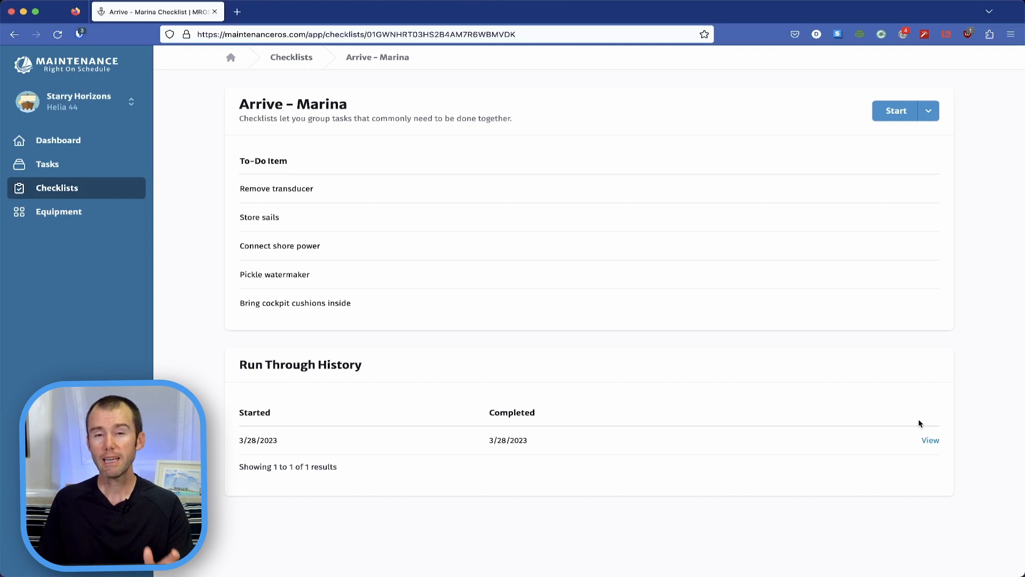